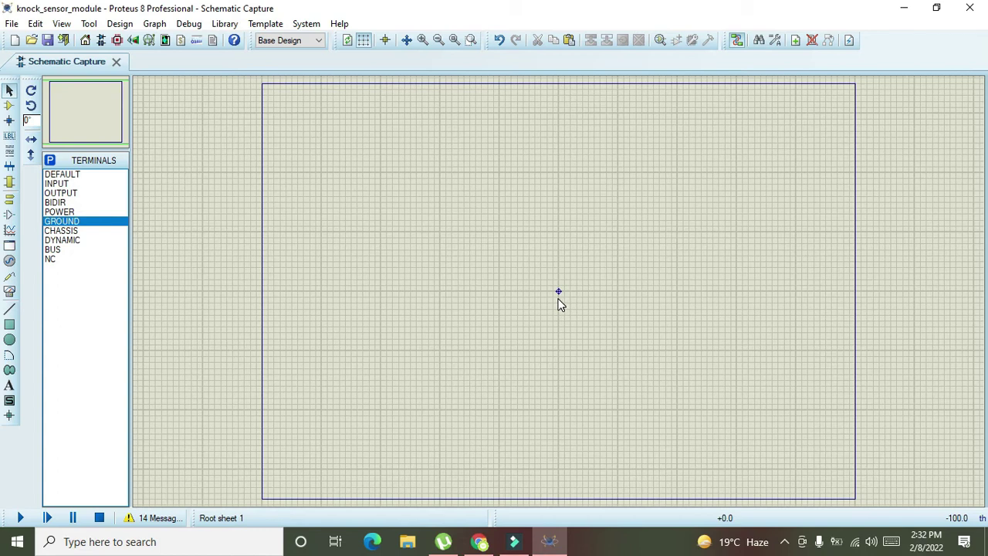
# Switch to Component Mode to list the design's devices: KNOCK SENSOR, LED-GREEN, LED-RED, MINRES1K, RELAY
pyautogui.click(8, 105)
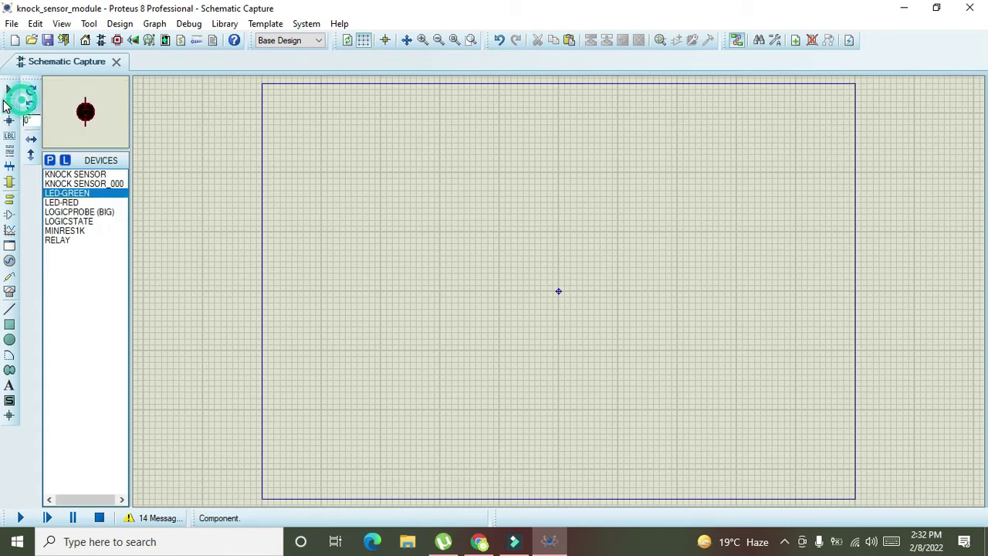
# Search the parts library for 'knock' and place KNOCK SENSOR_000 near the sheet centre
pyautogui.click(80, 184)
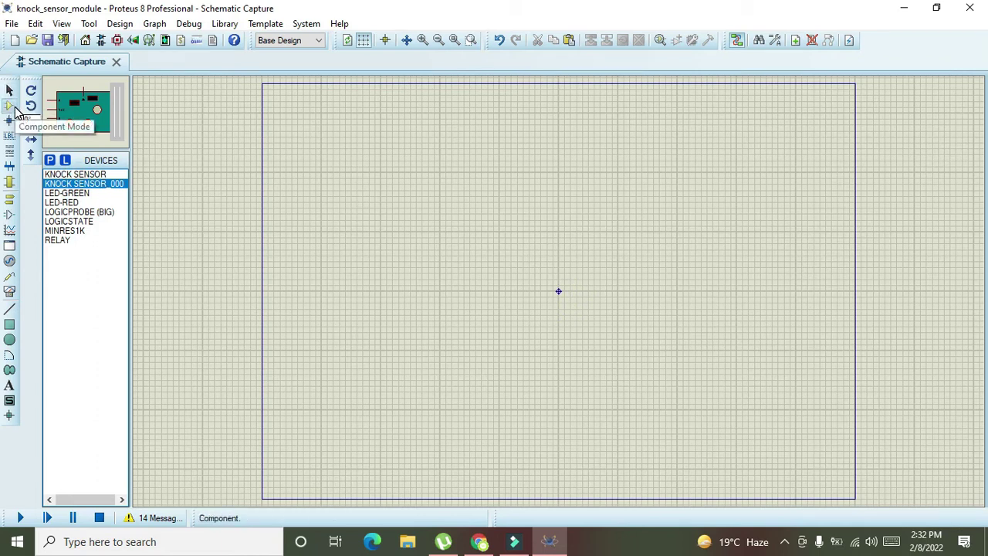
pyautogui.click(50, 161)
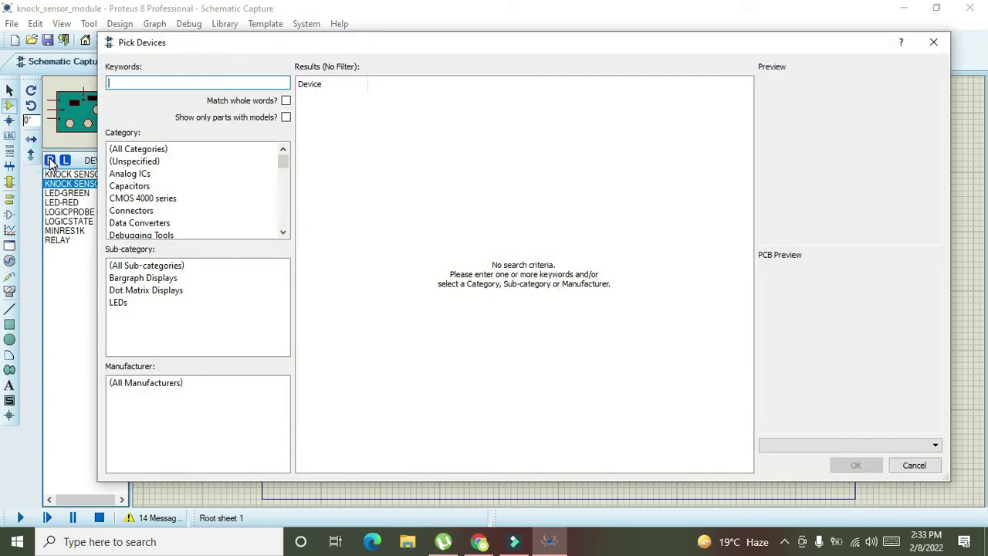
pyautogui.write('knock')
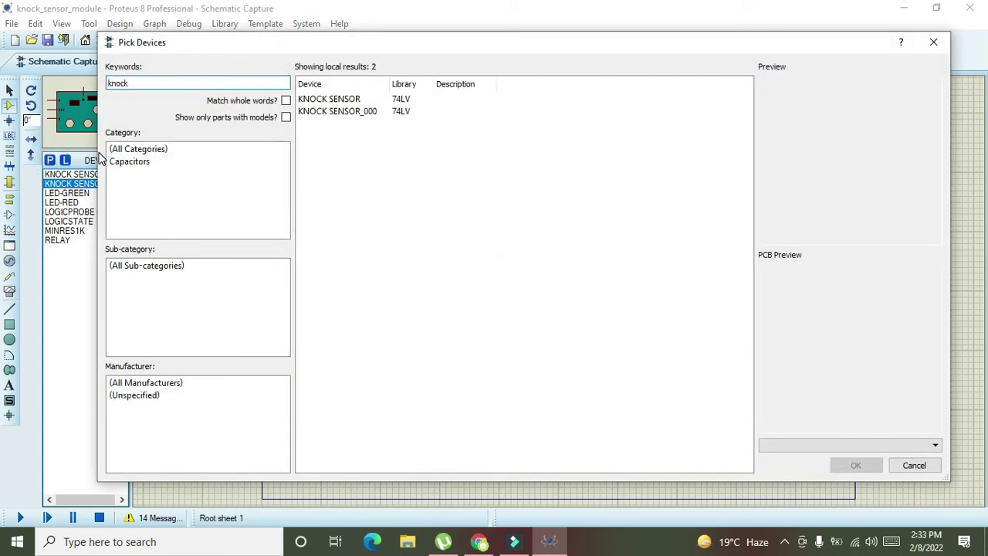
pyautogui.click(379, 103)
pyautogui.click(382, 112)
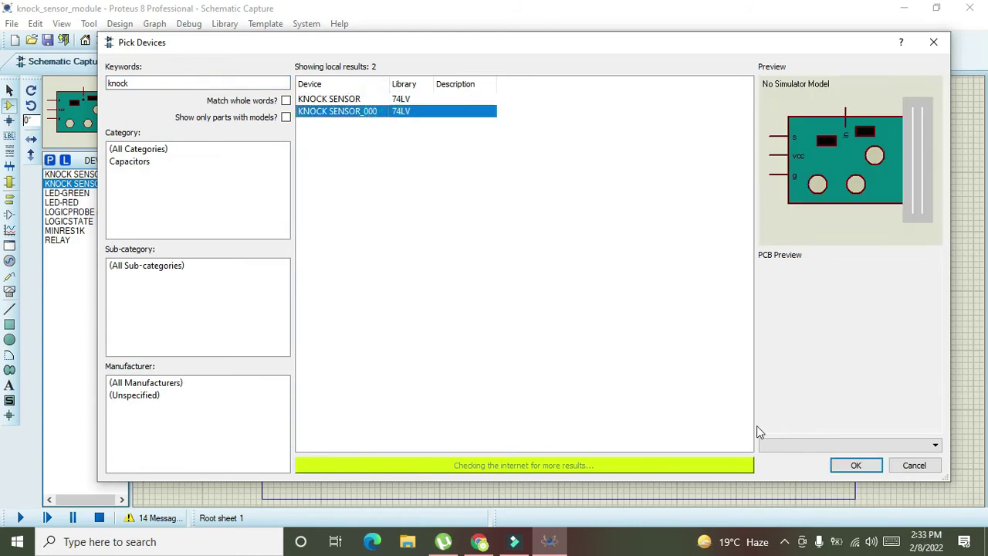
pyautogui.click(839, 465)
pyautogui.click(598, 280)
pyautogui.click(499, 255)
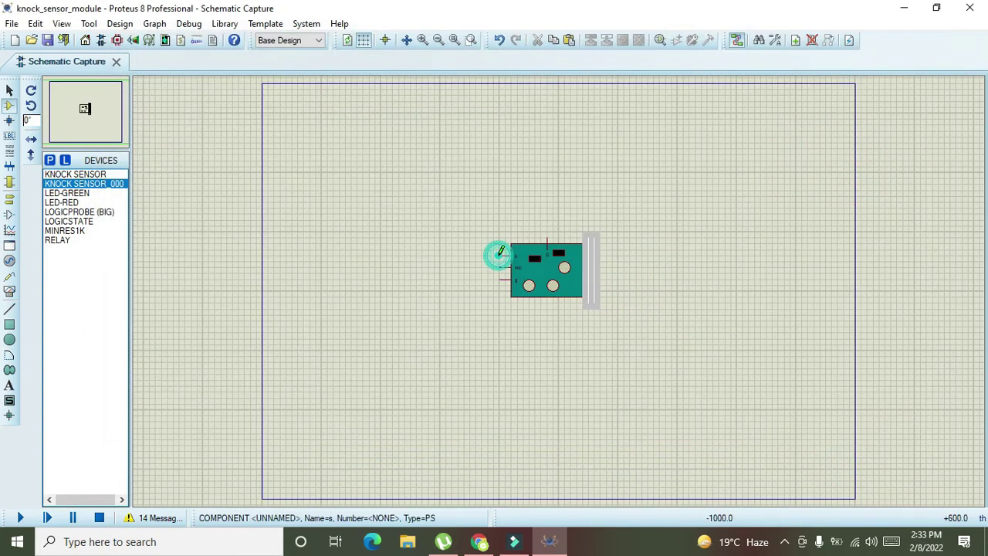
# Zoom in on the knock sensor and check its Edit Component properties
pyautogui.click(422, 39)
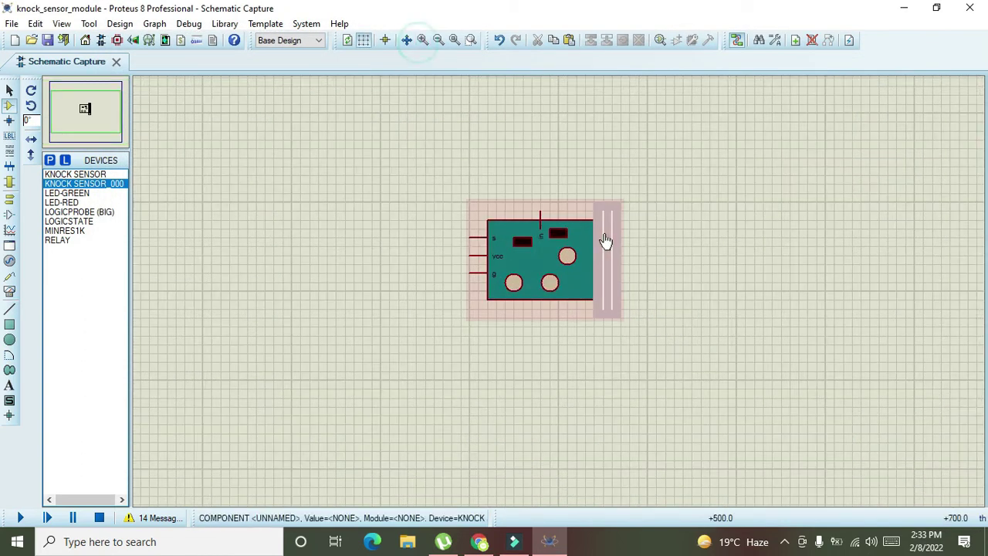
pyautogui.doubleClick(556, 251)
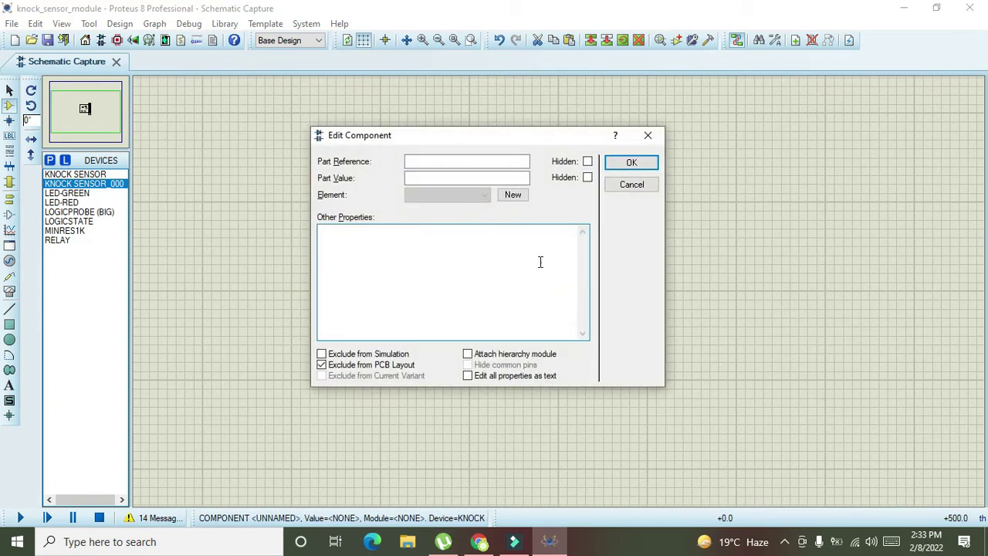
pyautogui.click(500, 353)
pyautogui.click(632, 162)
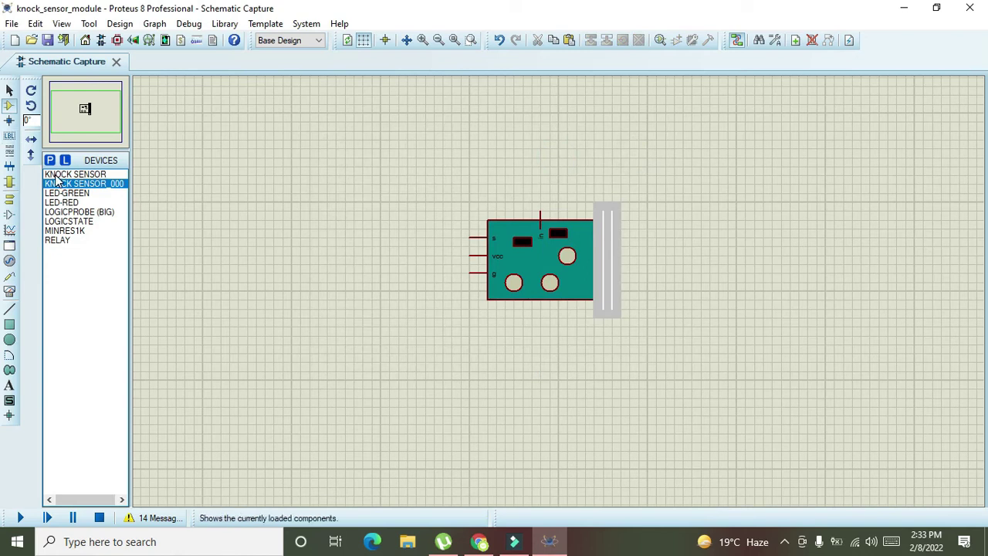
# Place a LOGICPROBE (BIG) above-left of the sensor and wire it to the S pin
pyautogui.click(75, 215)
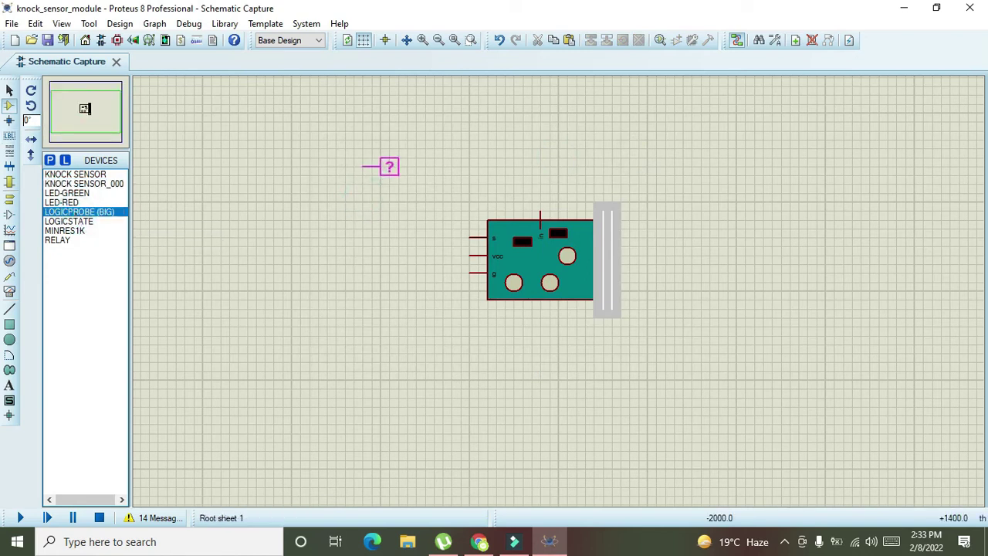
pyautogui.click(363, 166)
pyautogui.click(345, 167)
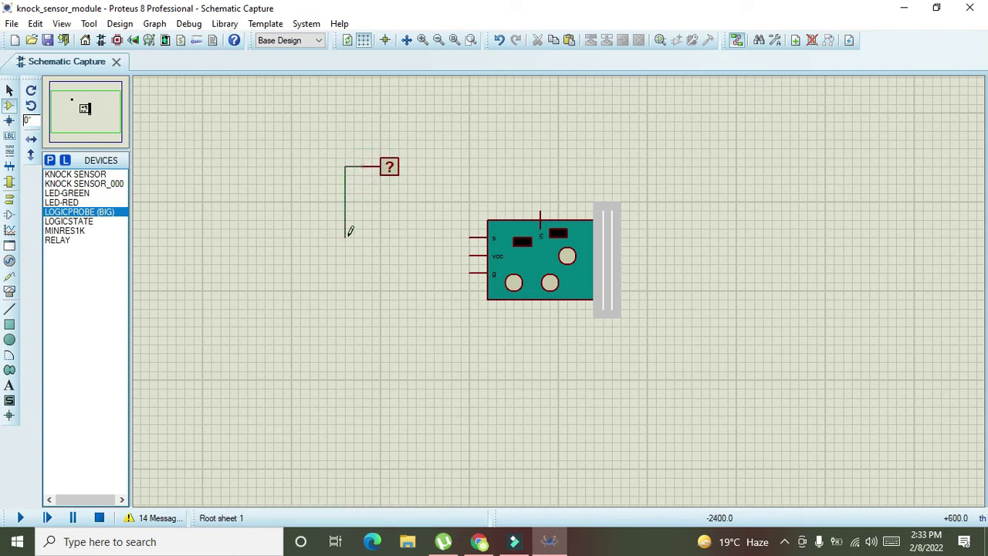
pyautogui.click(345, 229)
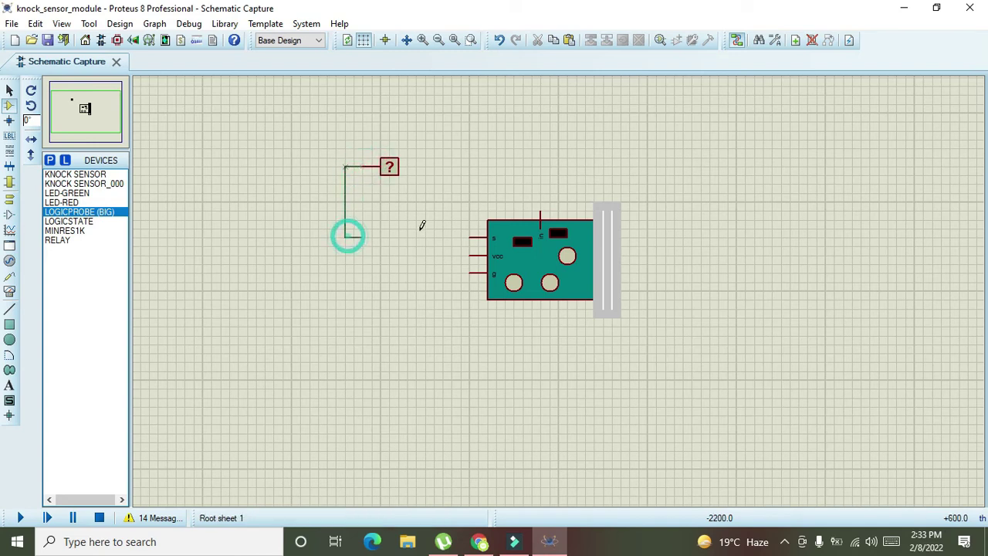
pyautogui.click(470, 229)
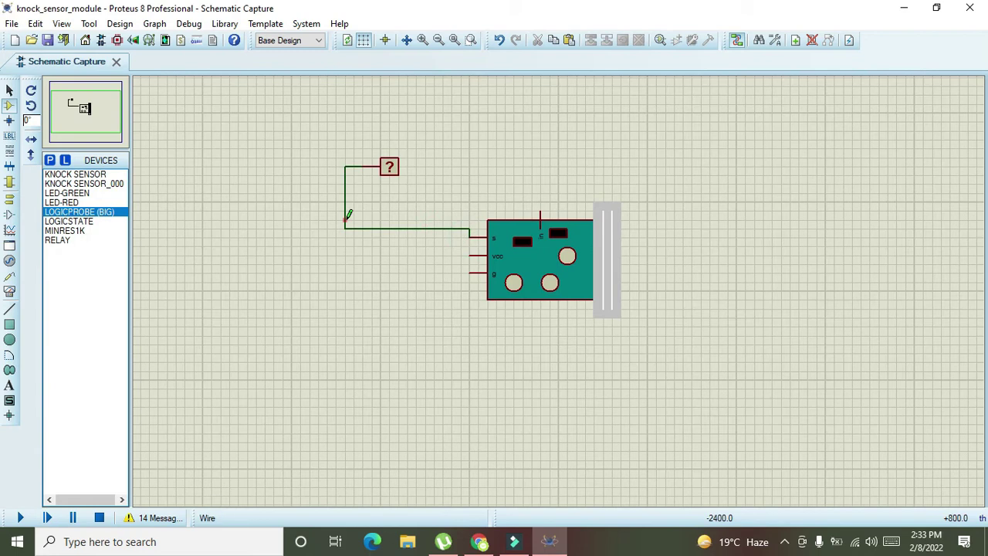
# Nudge the probe wire segment down so it lines up with the S pin
pyautogui.click(9, 91)
pyautogui.moveTo(416, 230); pyautogui.dragTo(413, 237)
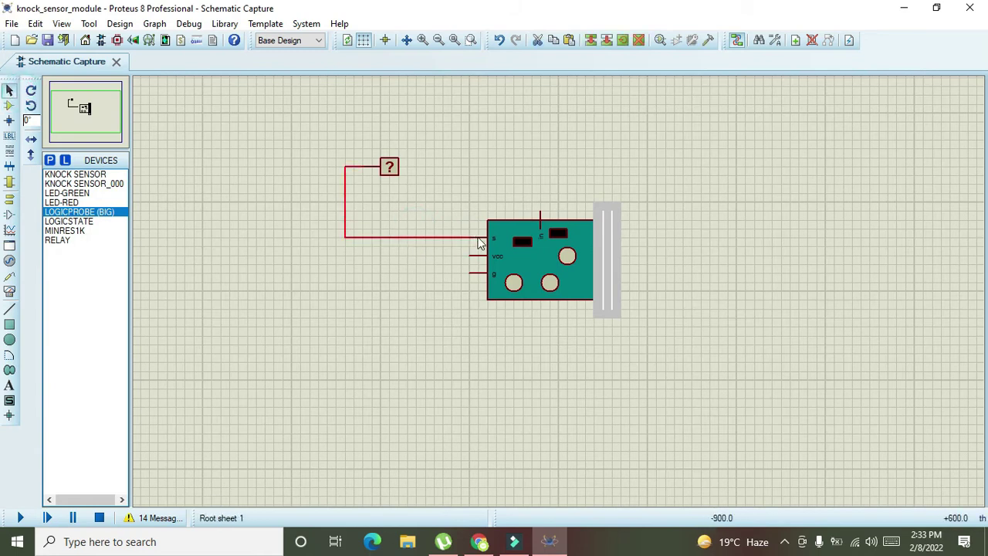
pyautogui.click(395, 179)
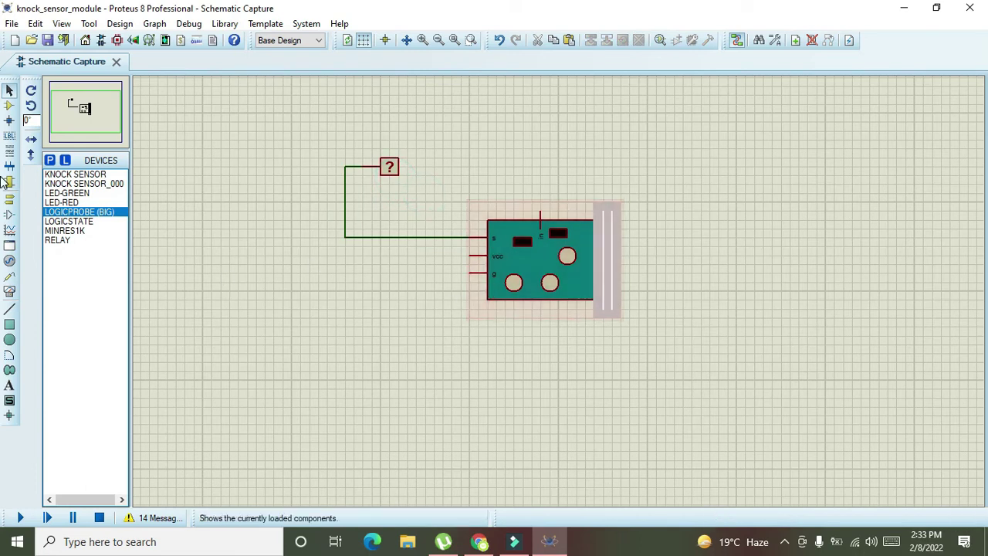
# Place a DC generator left of the sensor and wire it to the vcc pin
pyautogui.click(9, 260)
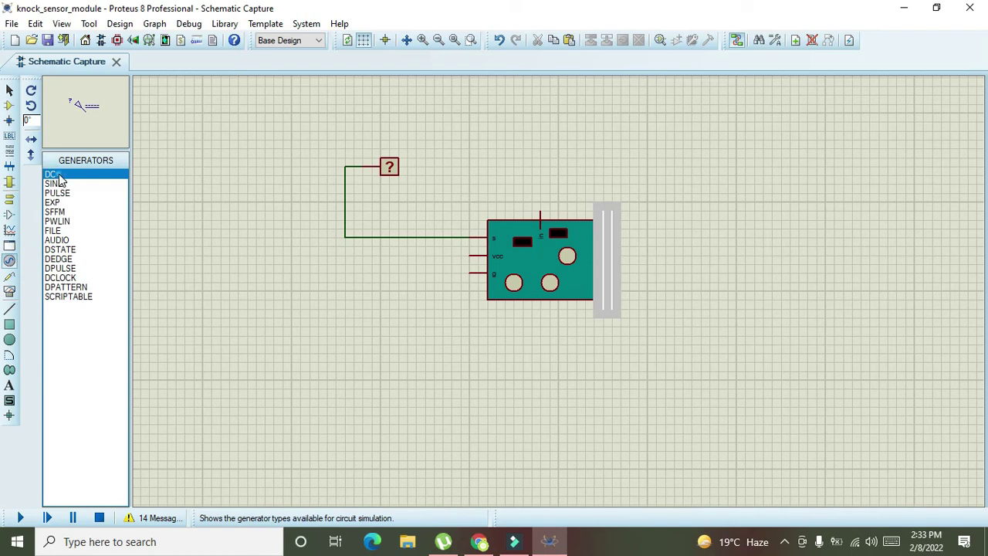
pyautogui.moveTo(332, 227); pyautogui.dragTo(301, 235)
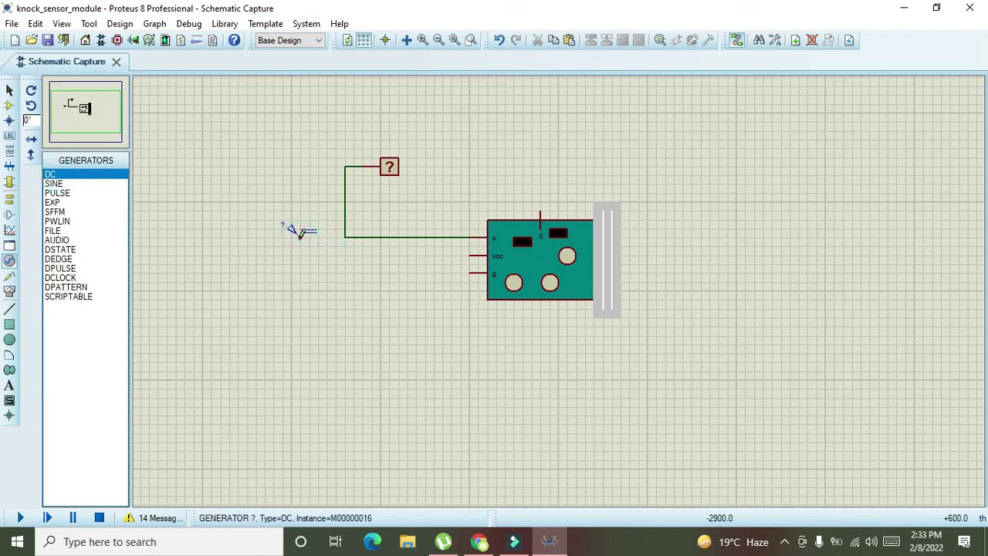
pyautogui.click(300, 235)
pyautogui.click(471, 251)
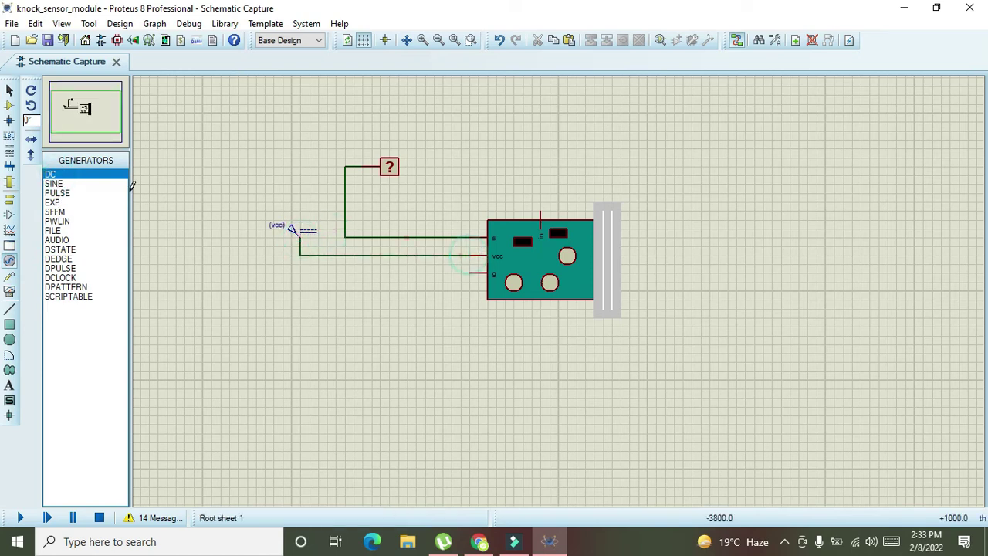
# Add a GROUND terminal below the module and wire it to the g pin
pyautogui.click(10, 214)
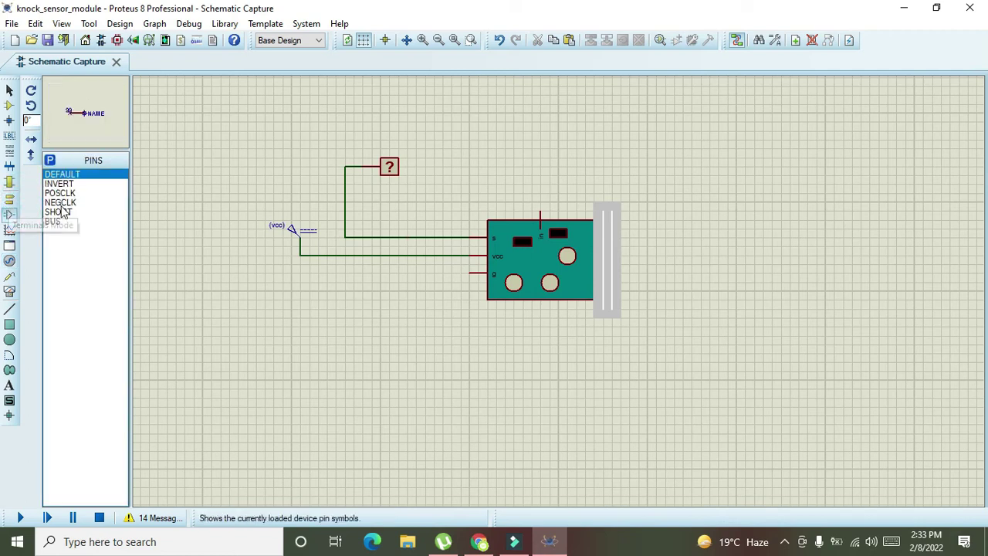
pyautogui.click(9, 199)
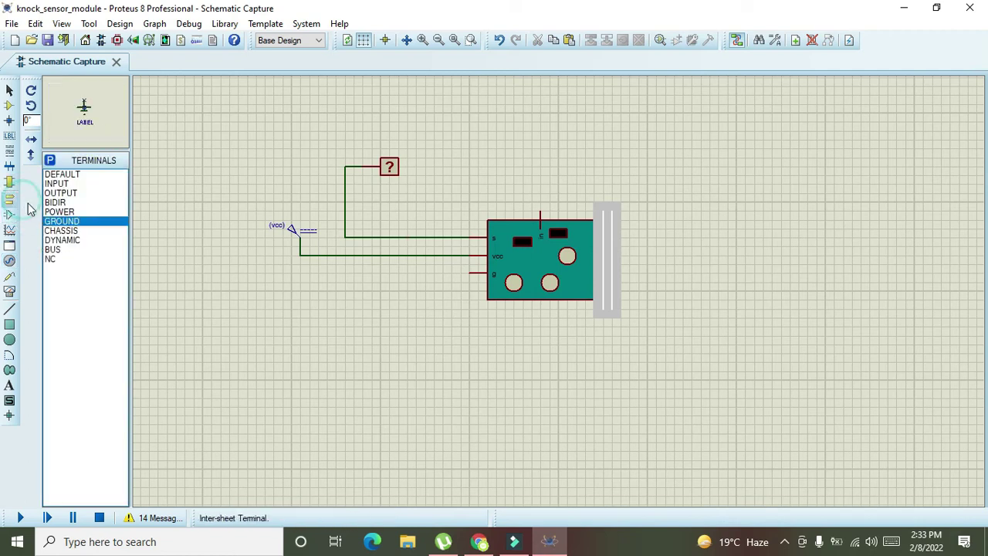
pyautogui.click(408, 323)
pyautogui.click(399, 324)
pyautogui.click(398, 318)
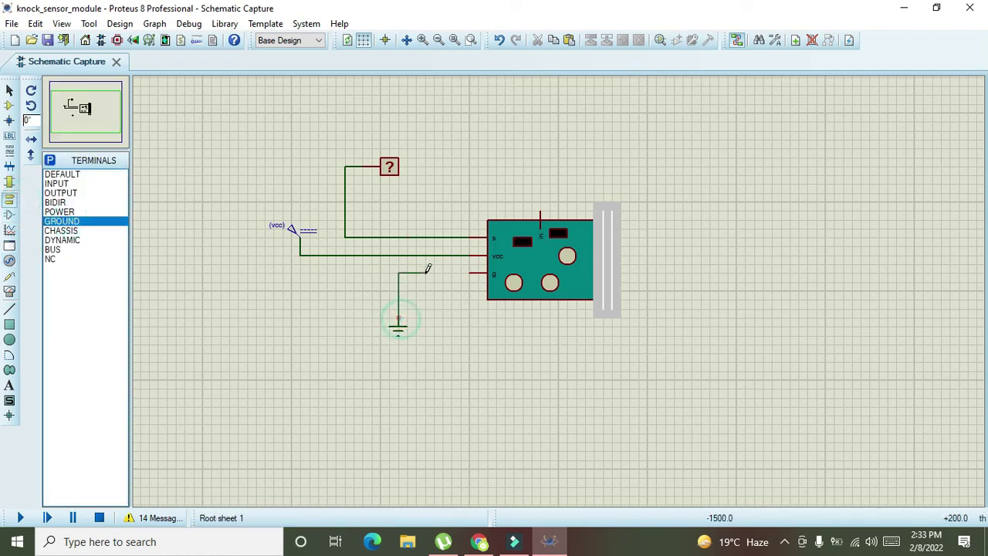
pyautogui.click(470, 272)
# Set the DC generator's voltage to 5 V
pyautogui.doubleClick(299, 231)
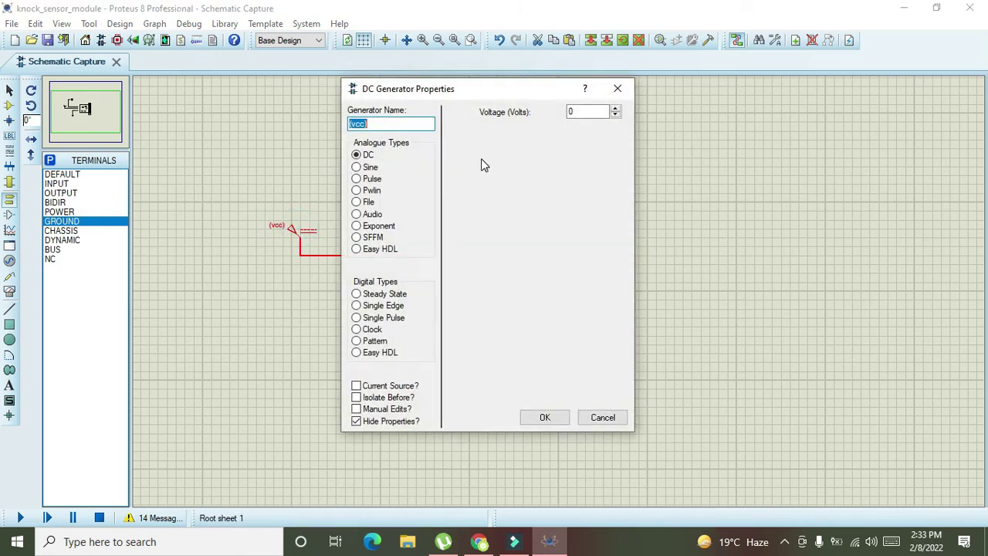
pyautogui.doubleClick(590, 111)
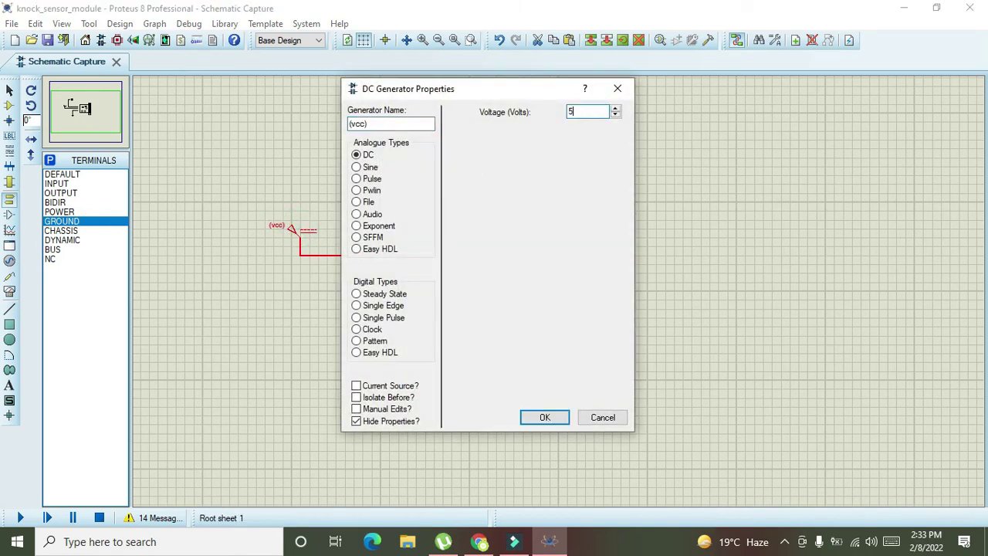
pyautogui.click(545, 418)
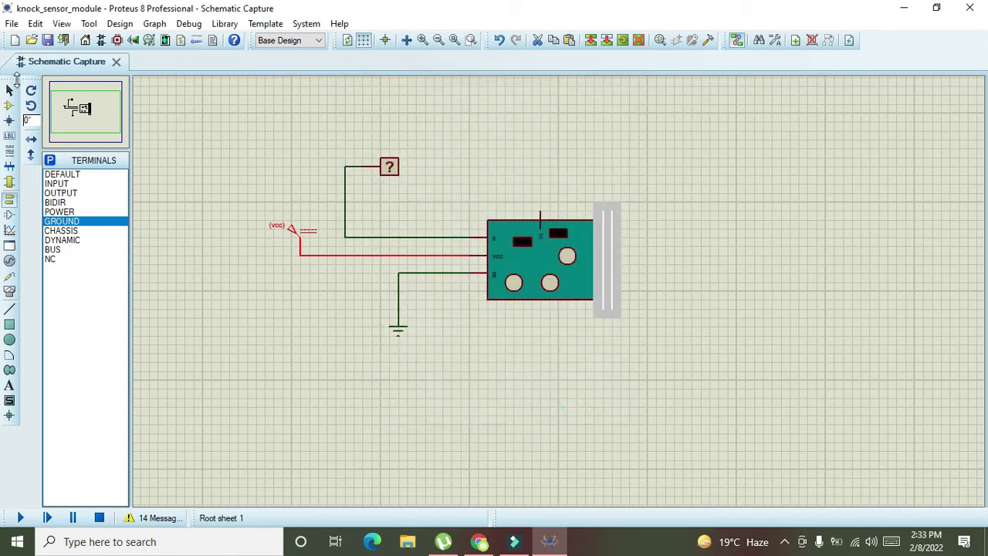
# Add a LOGICSTATE source from the library above the sensor and wire it to the E pin
pyautogui.click(438, 174)
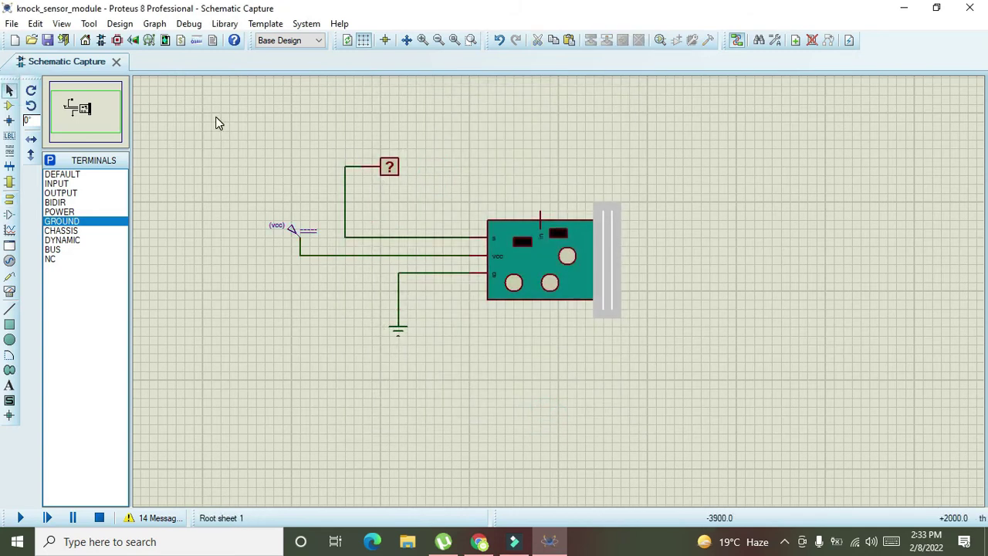
pyautogui.click(9, 105)
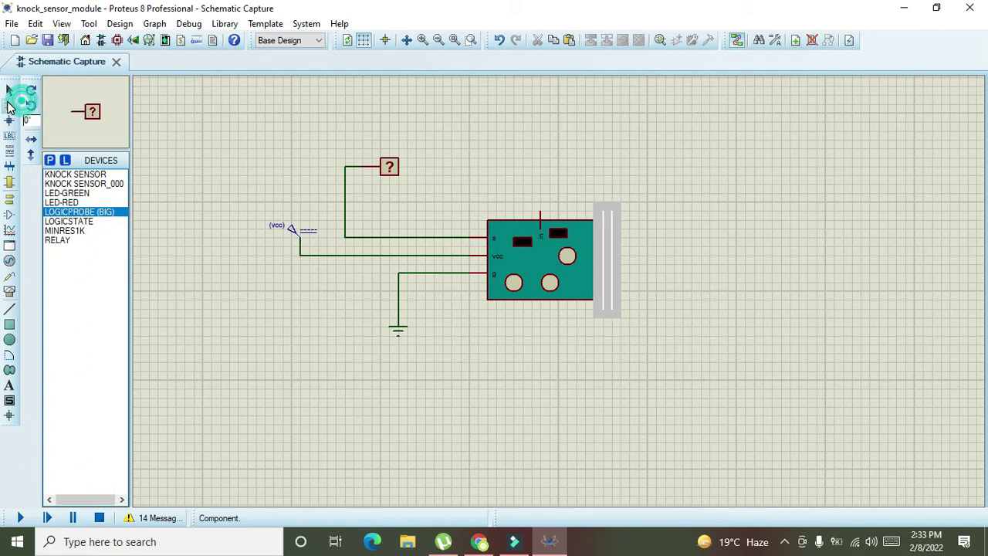
pyautogui.click(49, 160)
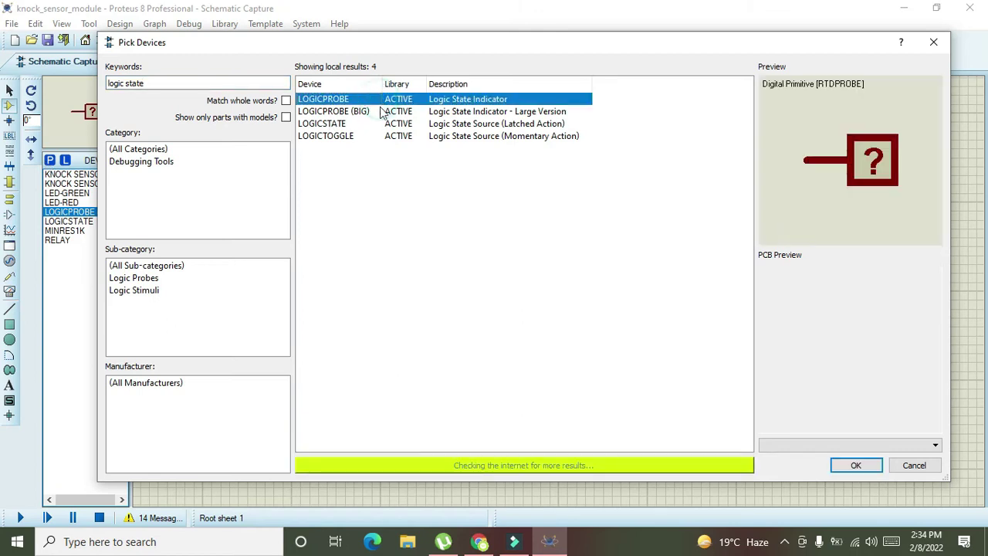
pyautogui.click(379, 124)
pyautogui.click(855, 465)
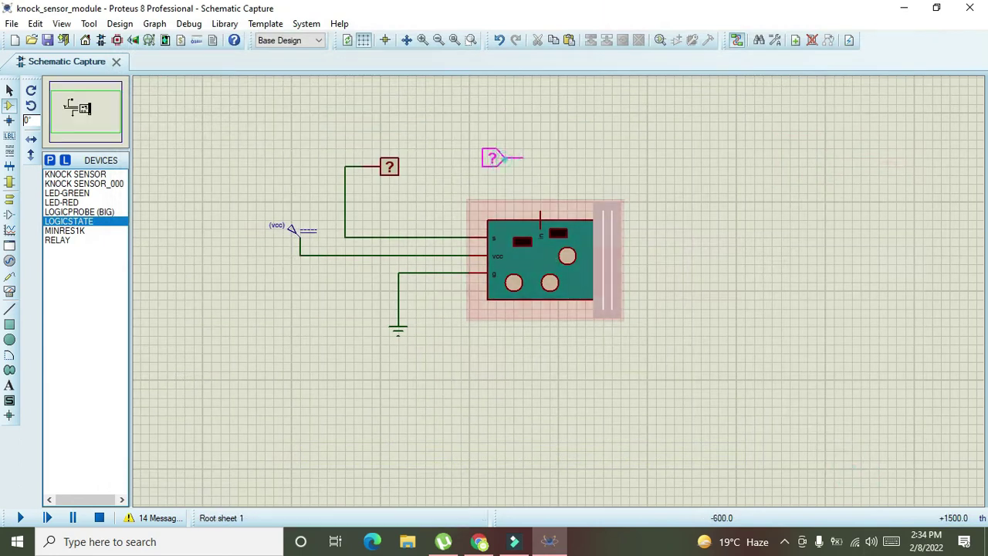
pyautogui.click(474, 105)
pyautogui.click(504, 104)
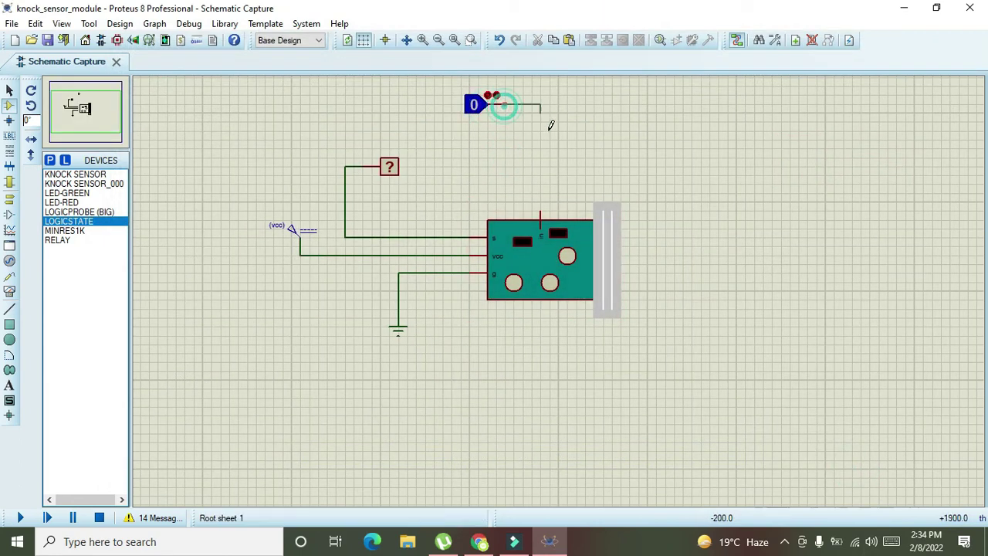
pyautogui.click(542, 204)
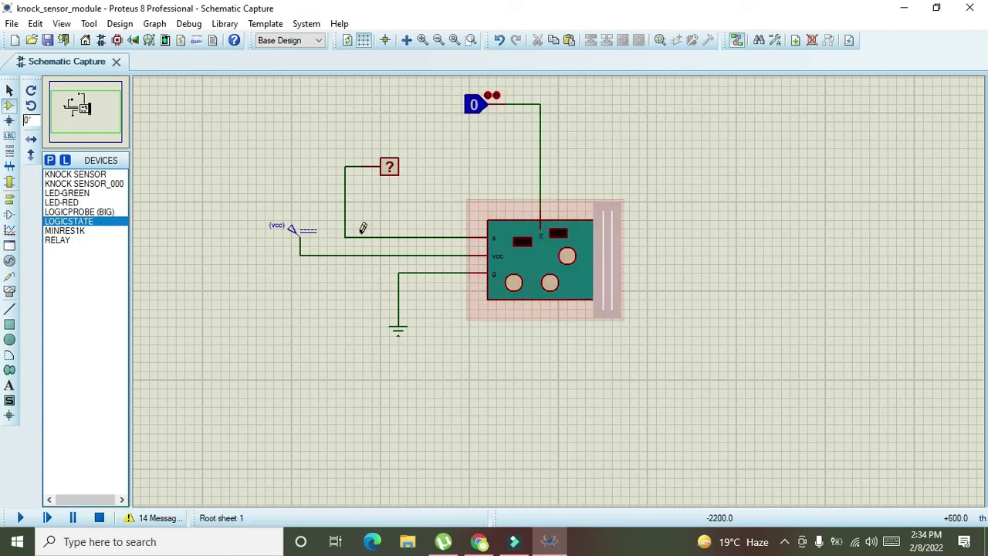
# Run the simulation and toggle LOGICSTATE between 1 and 0 twice, watching the probe follow
pyautogui.click(20, 518)
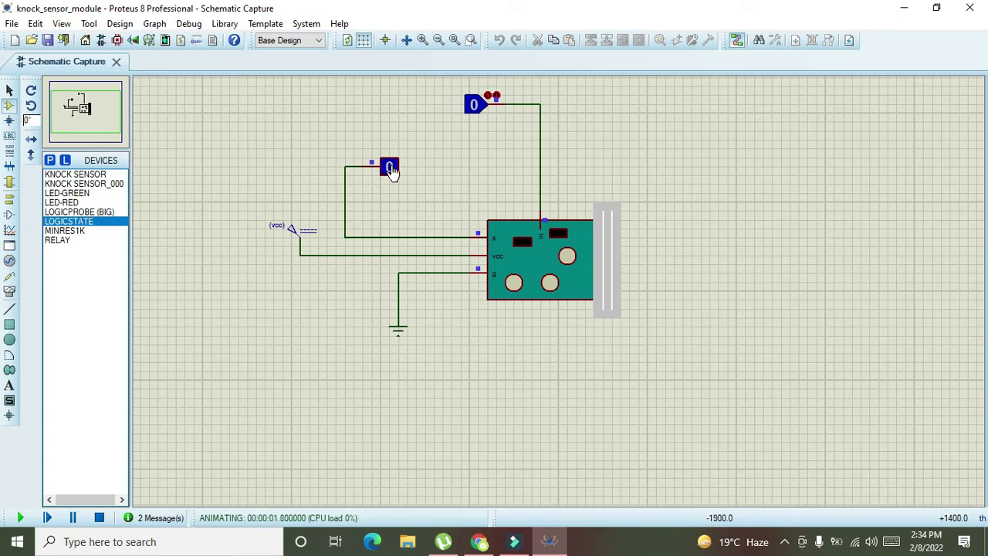
pyautogui.click(486, 95)
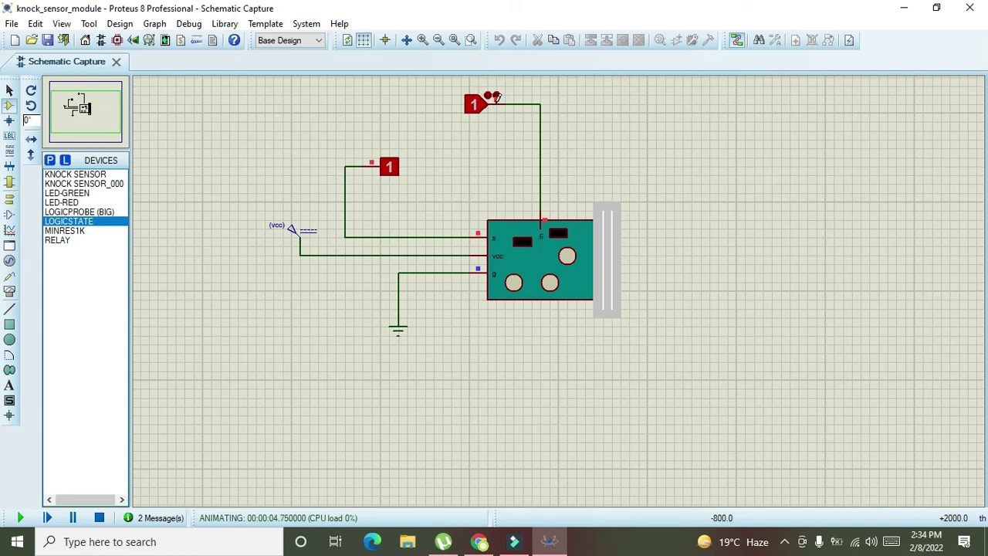
pyautogui.click(389, 169)
pyautogui.click(495, 97)
pyautogui.click(496, 97)
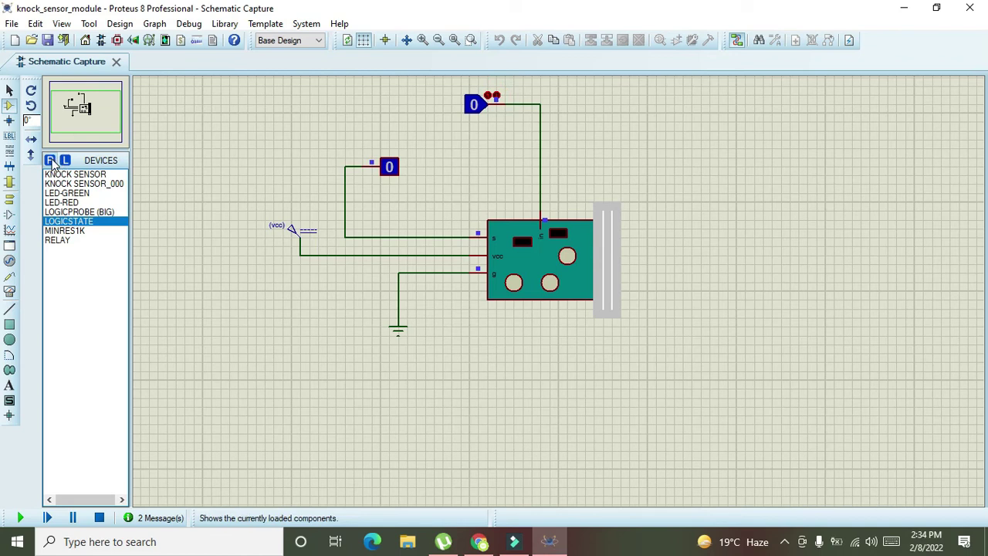
pyautogui.click(67, 193)
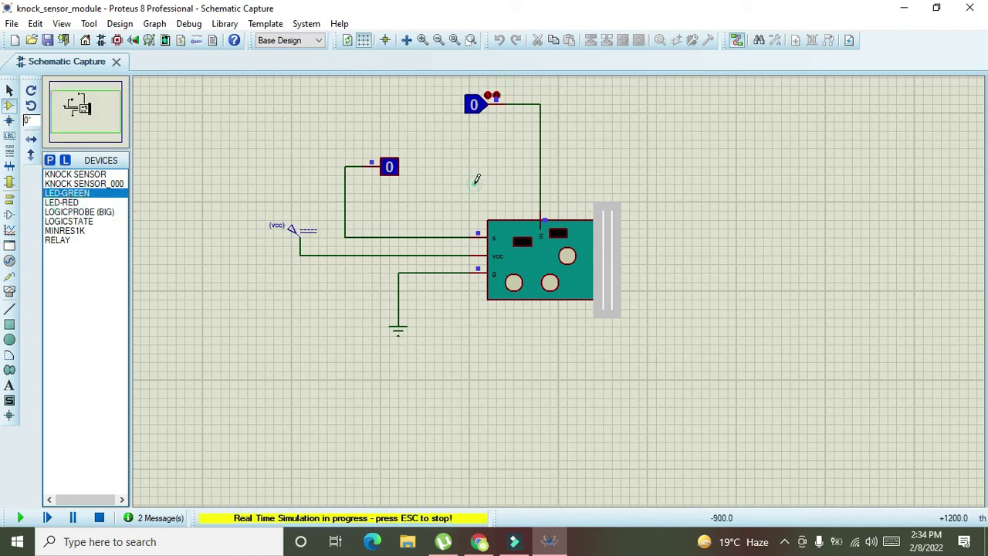
# With simulation stopped, place green LED D1 left of the circuit and wire it to the output line
pyautogui.click(98, 518)
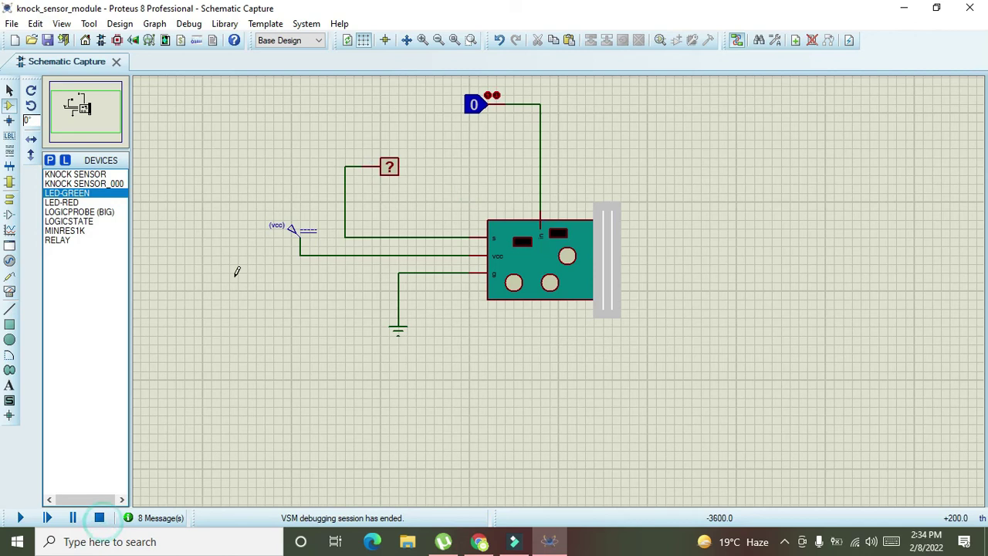
pyautogui.click(237, 271)
pyautogui.click(176, 202)
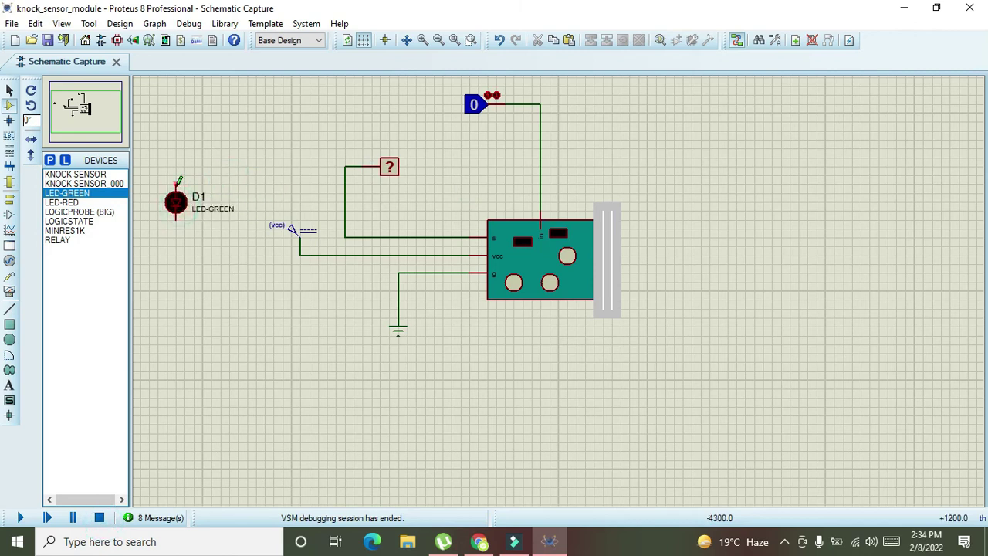
pyautogui.click(177, 182)
pyautogui.click(345, 184)
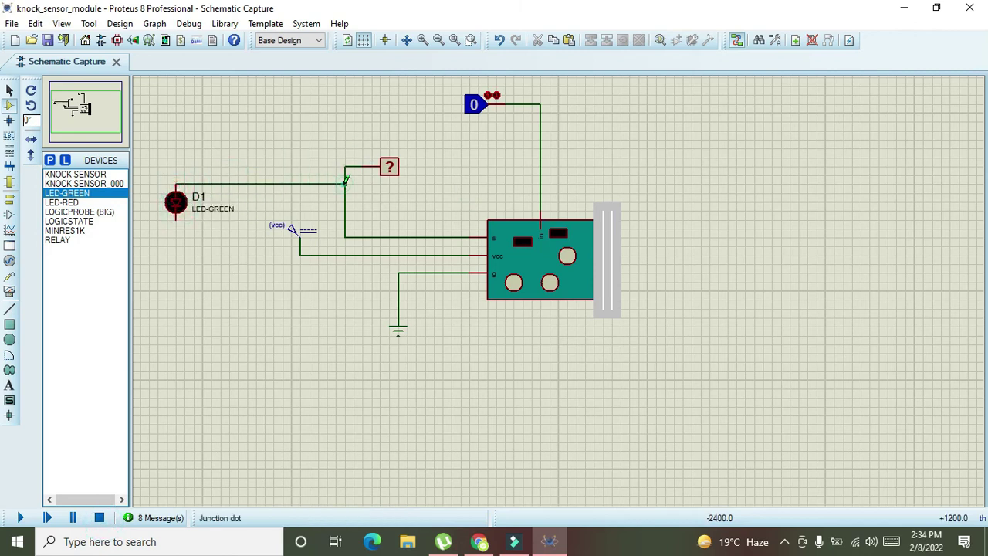
# Add a GROUND terminal below LED D1 and wire it to the LED's bottom pin
pyautogui.click(9, 198)
pyautogui.click(77, 231)
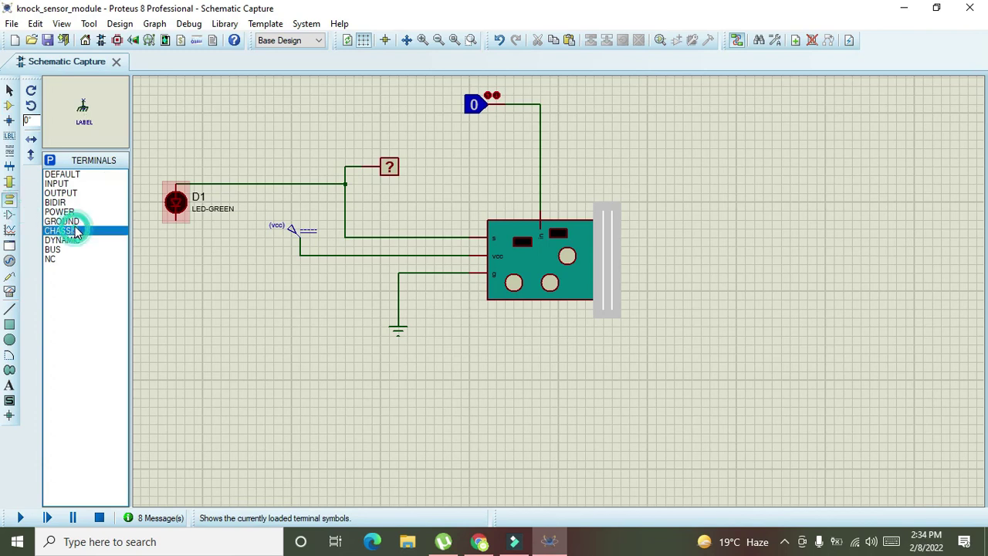
pyautogui.click(61, 222)
pyautogui.click(179, 256)
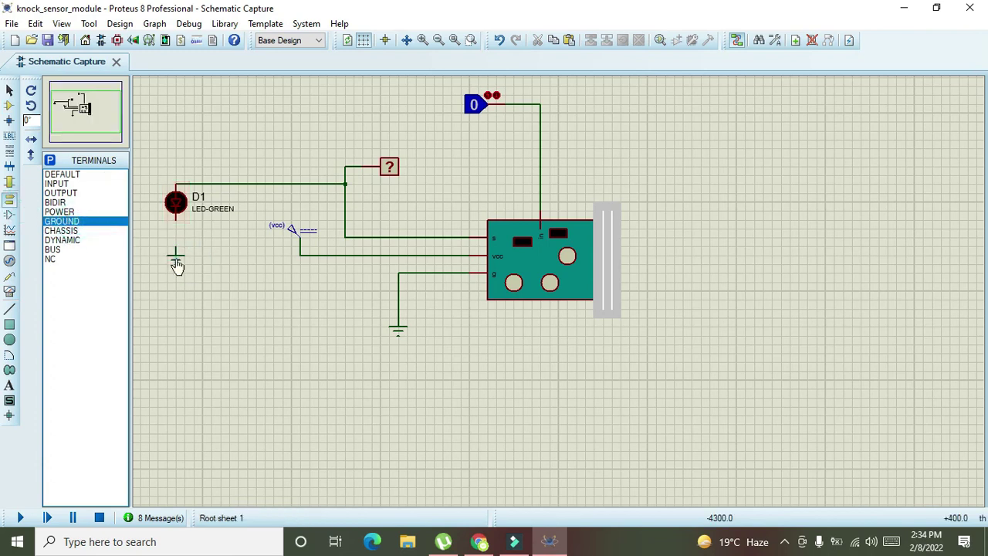
pyautogui.click(176, 250)
pyautogui.click(176, 221)
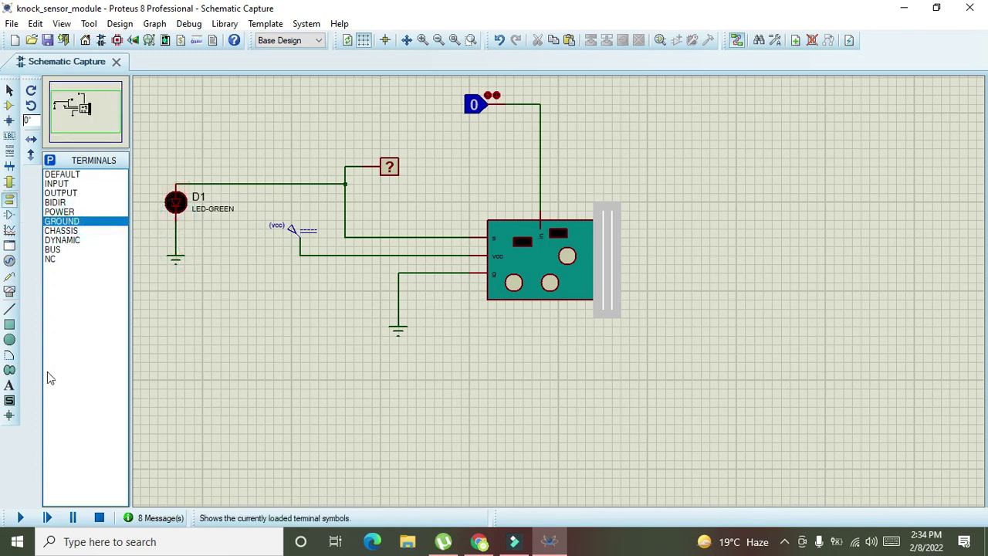
# Run the simulation and toggle LOGICSTATE repeatedly, confirming LED D1 and the probe light at 1
pyautogui.click(19, 518)
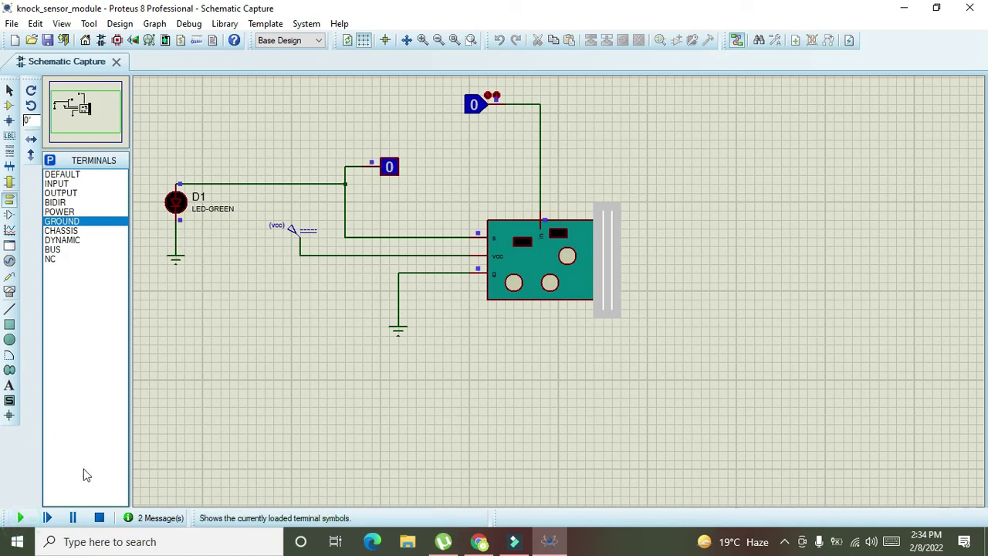
pyautogui.click(493, 94)
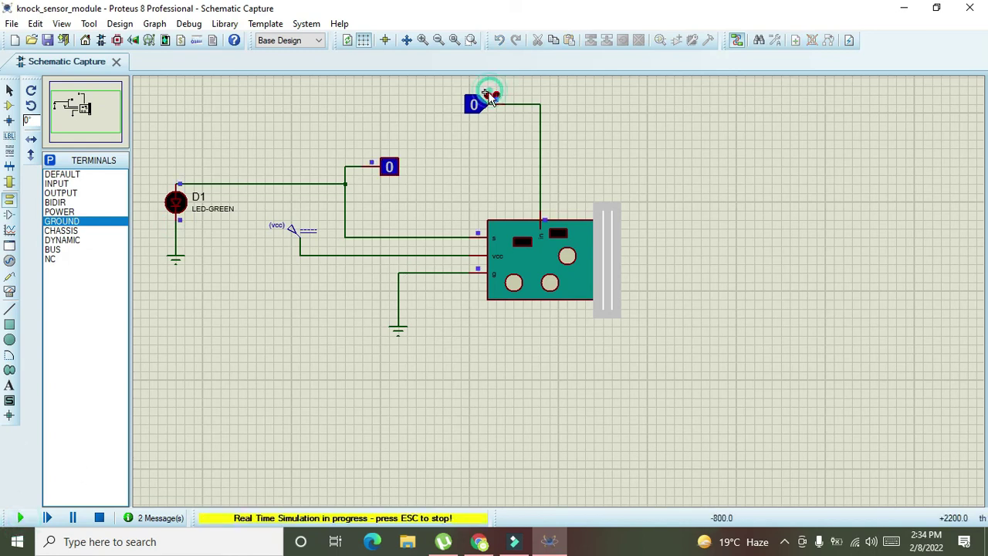
pyautogui.click(498, 95)
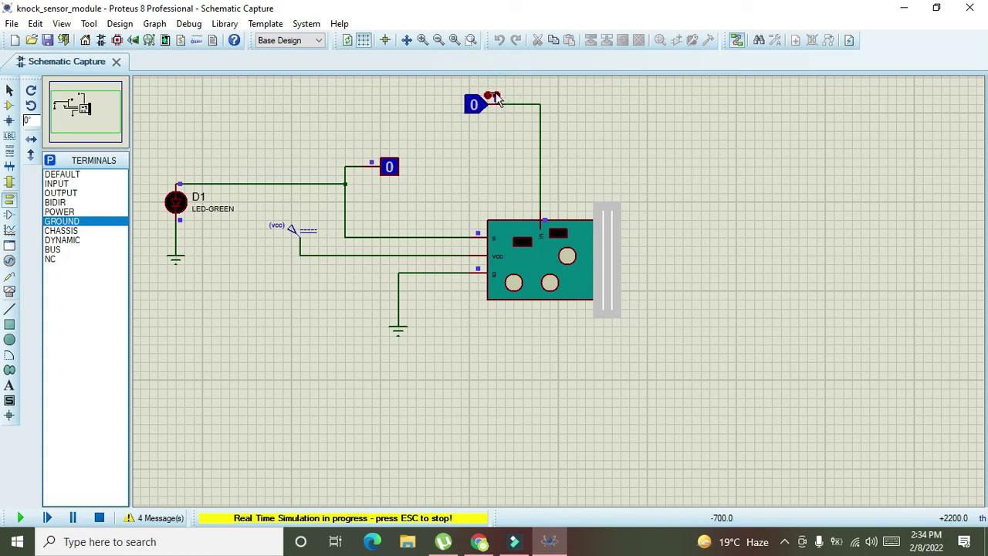
pyautogui.click(497, 96)
pyautogui.click(498, 96)
pyautogui.click(498, 96)
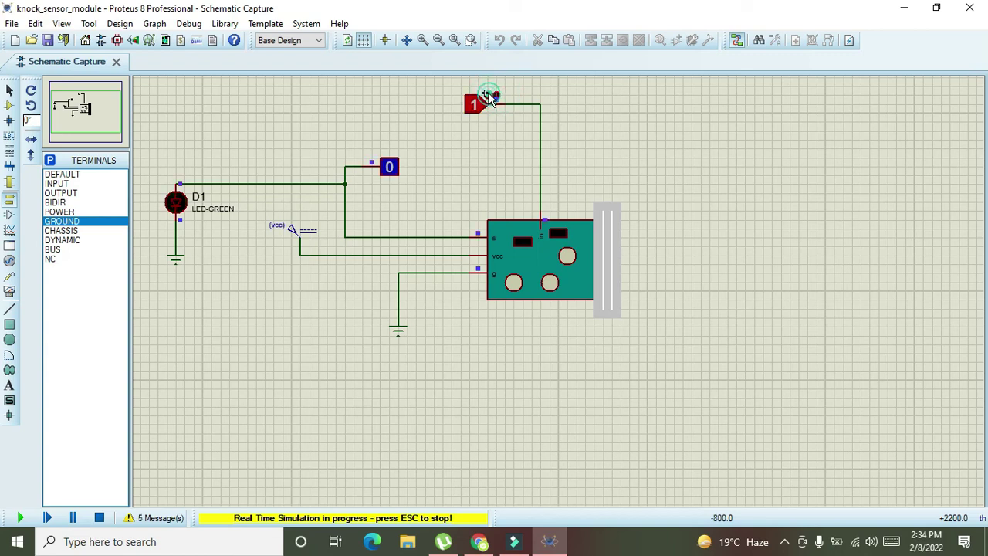
pyautogui.click(498, 96)
pyautogui.click(498, 95)
pyautogui.click(498, 95)
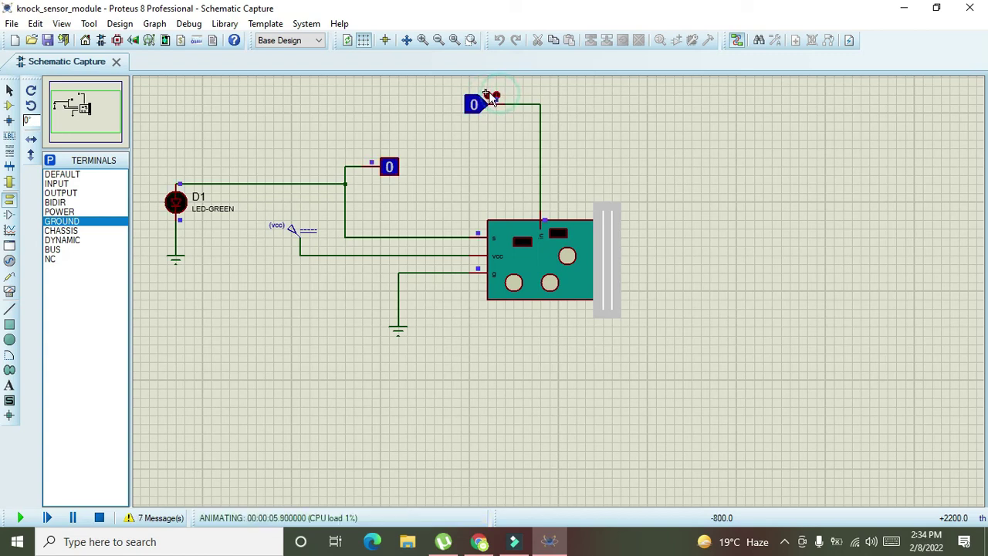
pyautogui.click(498, 95)
pyautogui.click(496, 94)
pyautogui.click(494, 97)
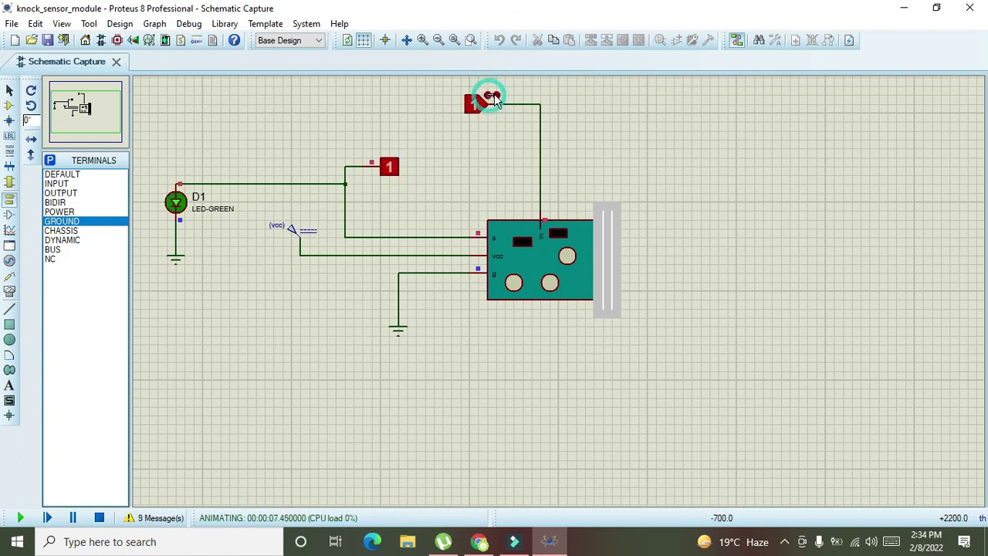
pyautogui.click(495, 97)
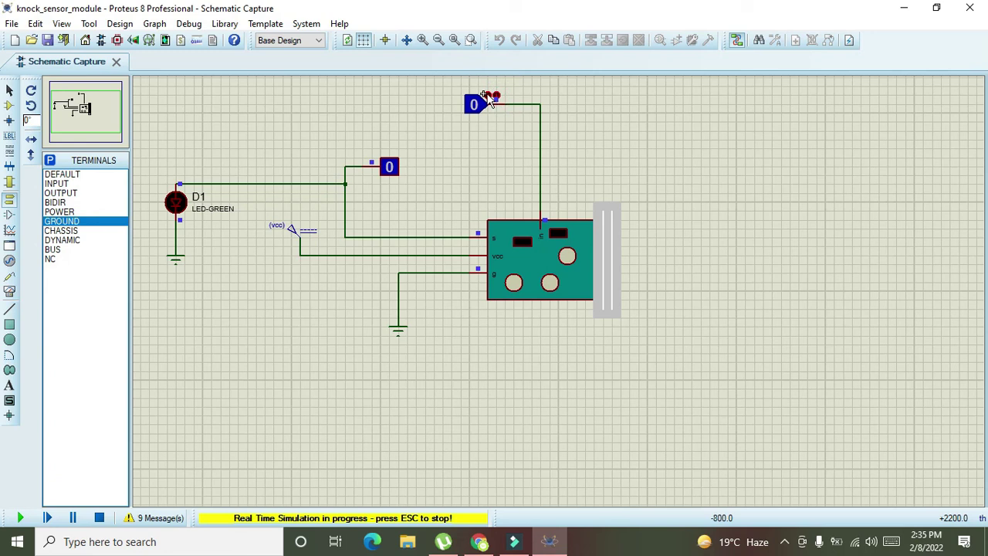
pyautogui.click(142, 112)
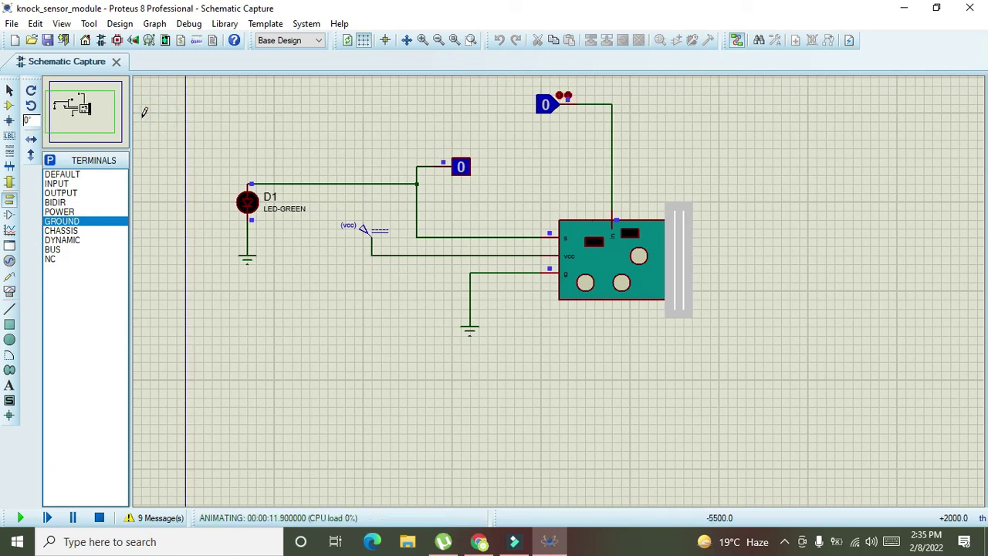
pyautogui.click(342, 81)
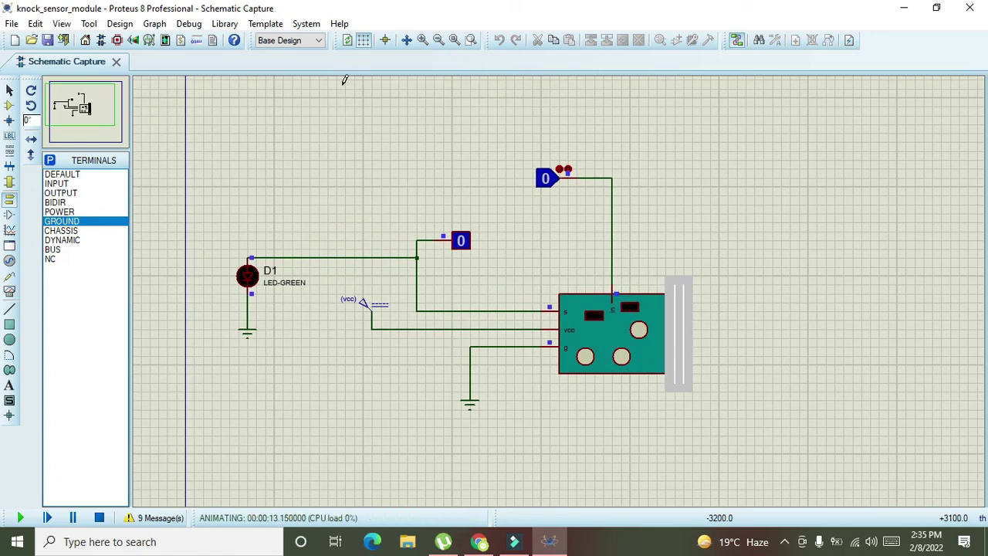